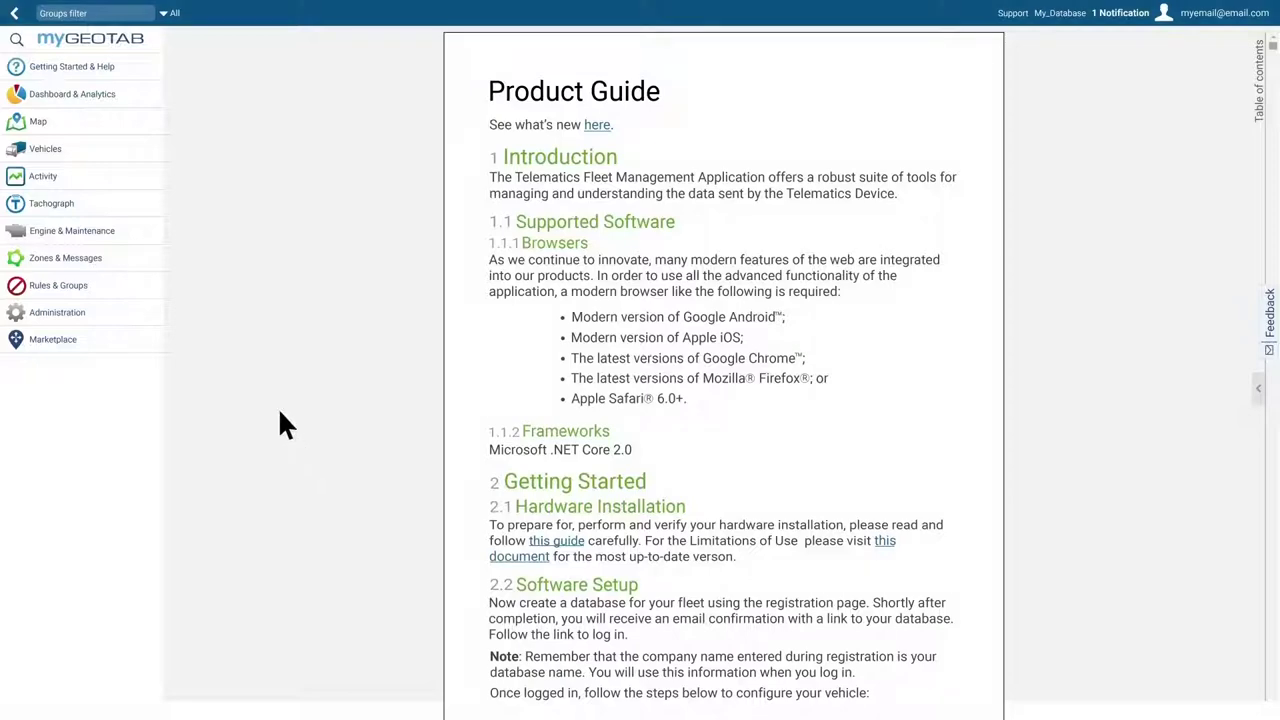
Step: Open the Tachograph file Status page and check the fleet's list of alert watchers
left_click(115, 210)
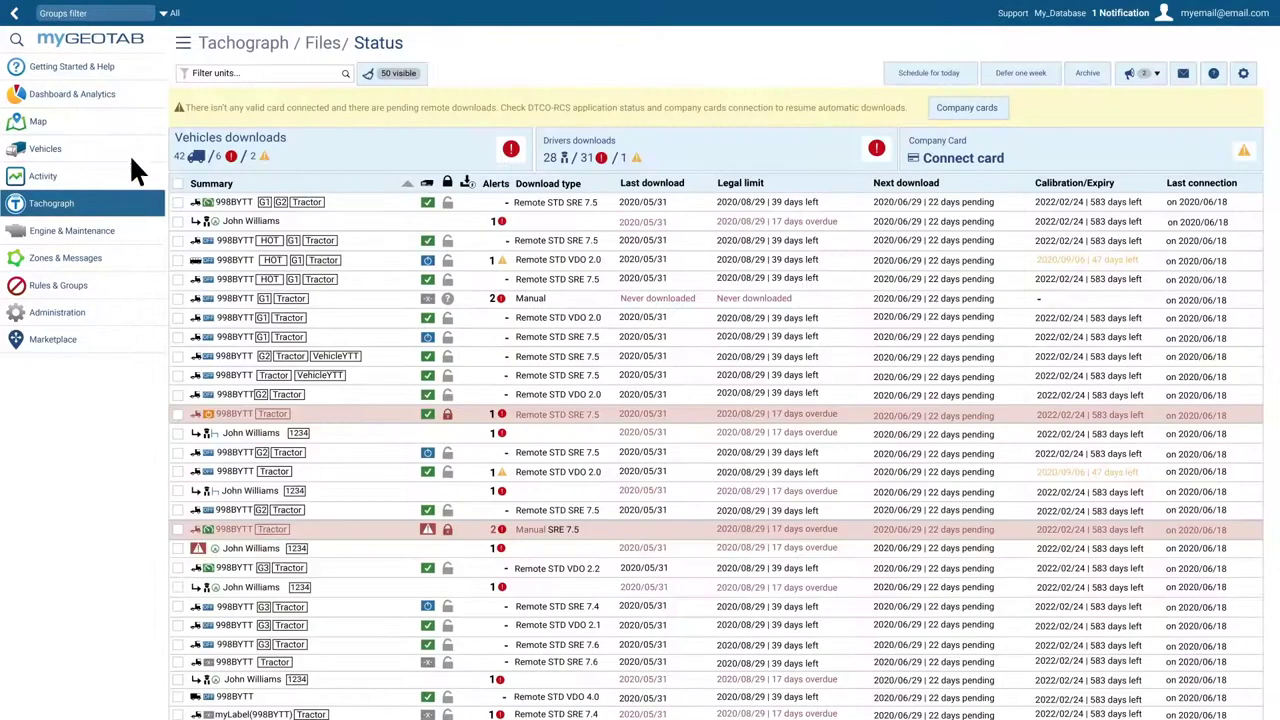
left_click(183, 46)
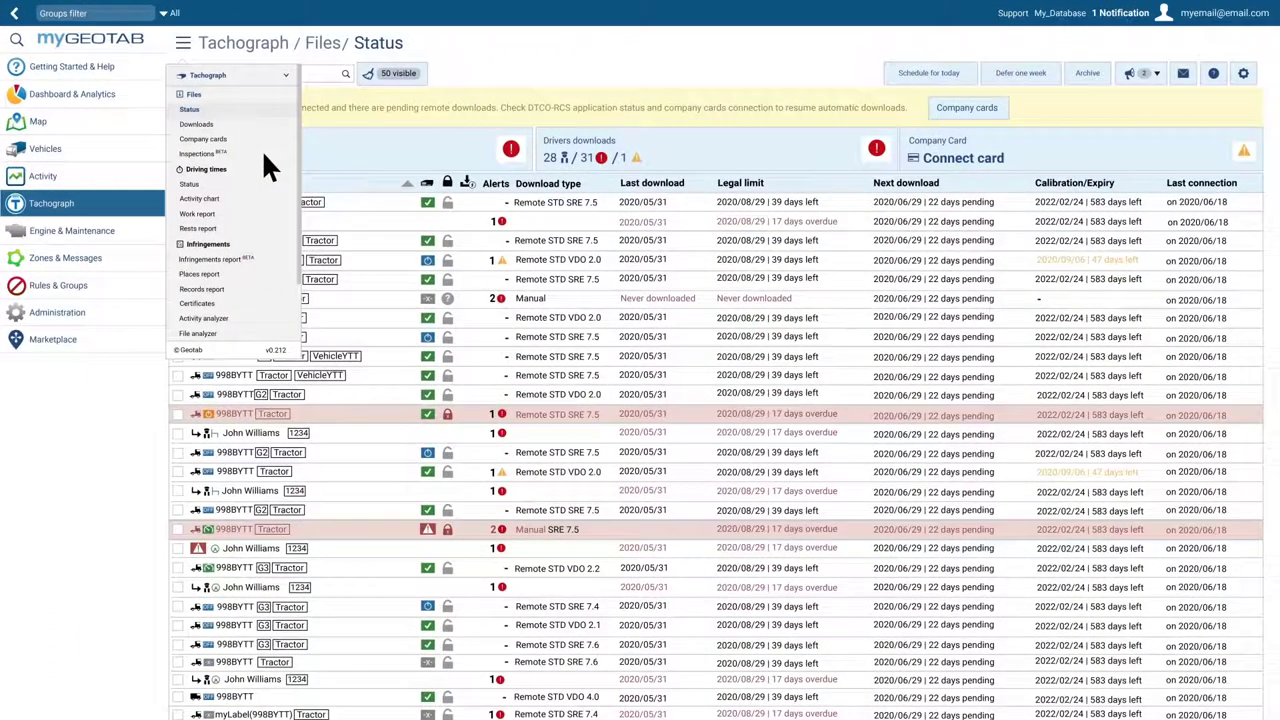
left_click(240, 110)
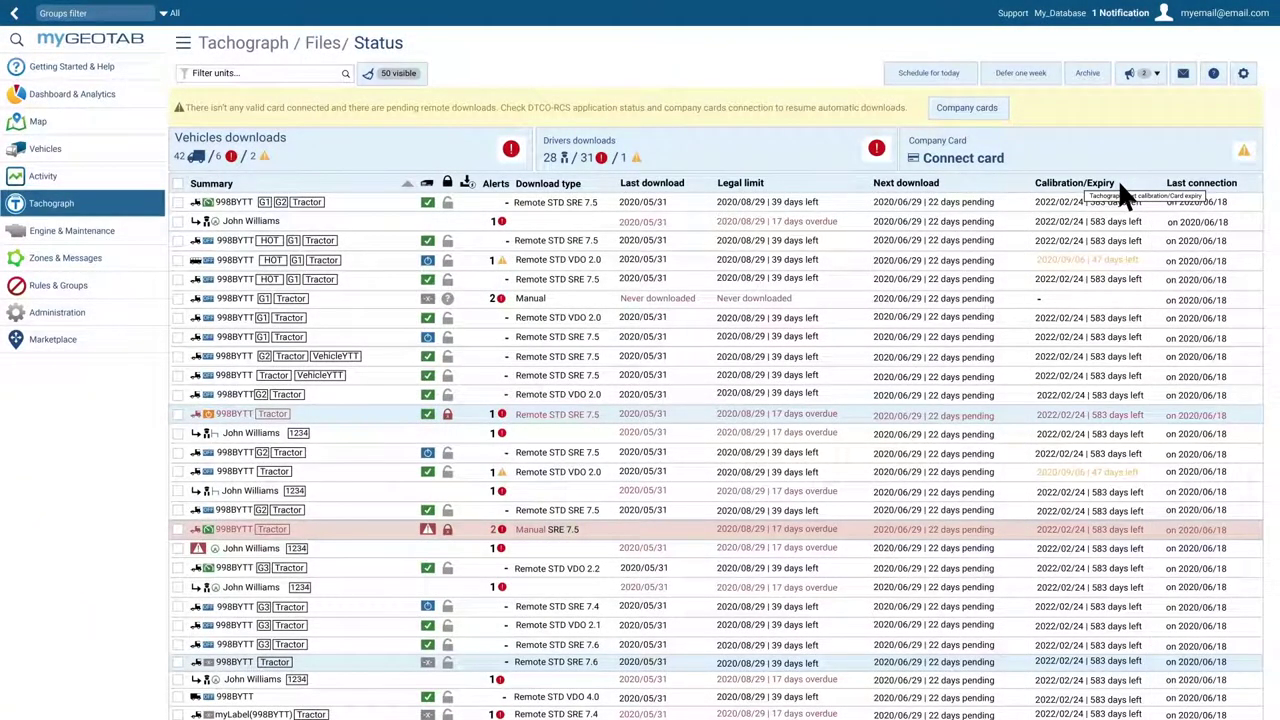
left_click(1148, 75)
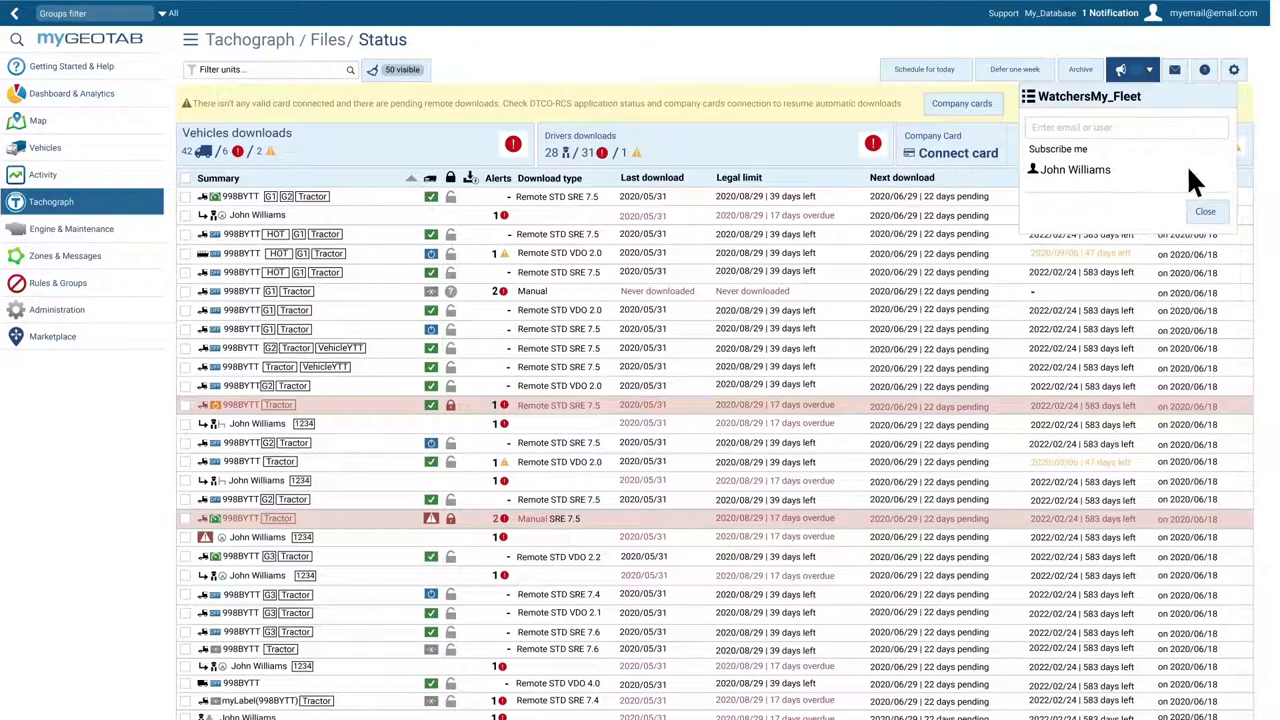
left_click(1205, 211)
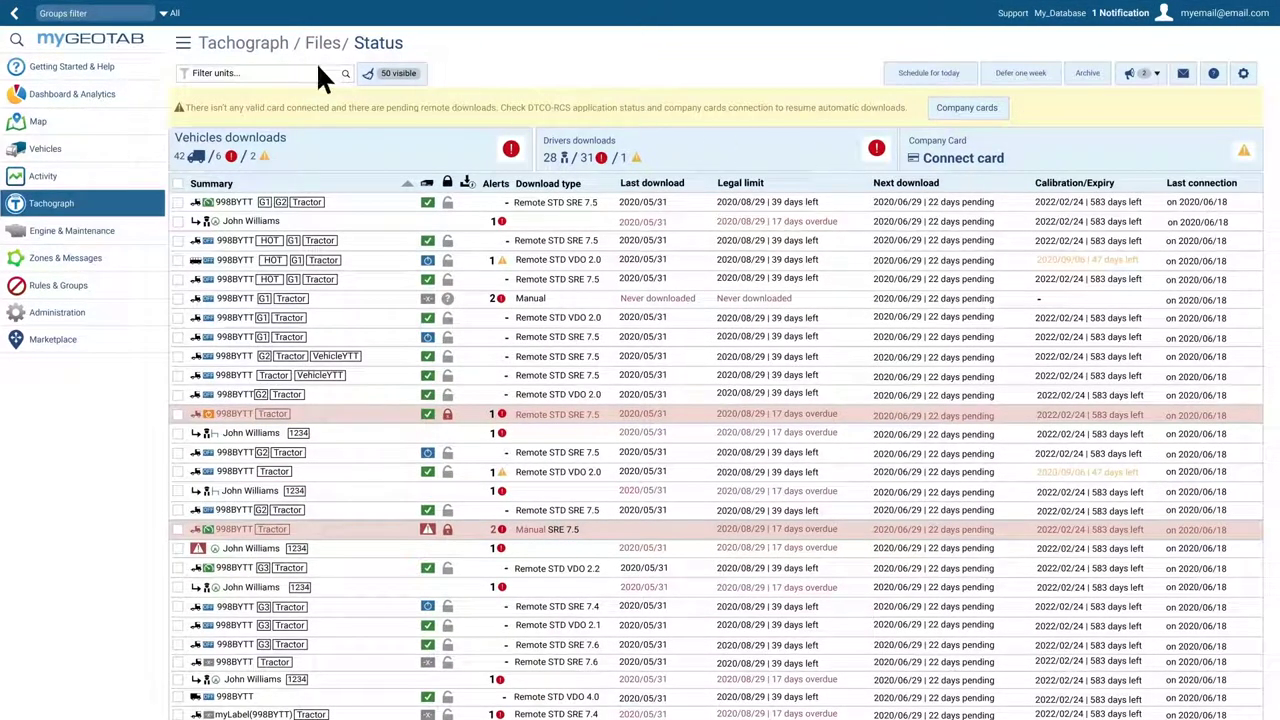
Step: Open the Tachograph Company cards page and set it to show expired cards
left_click(184, 44)
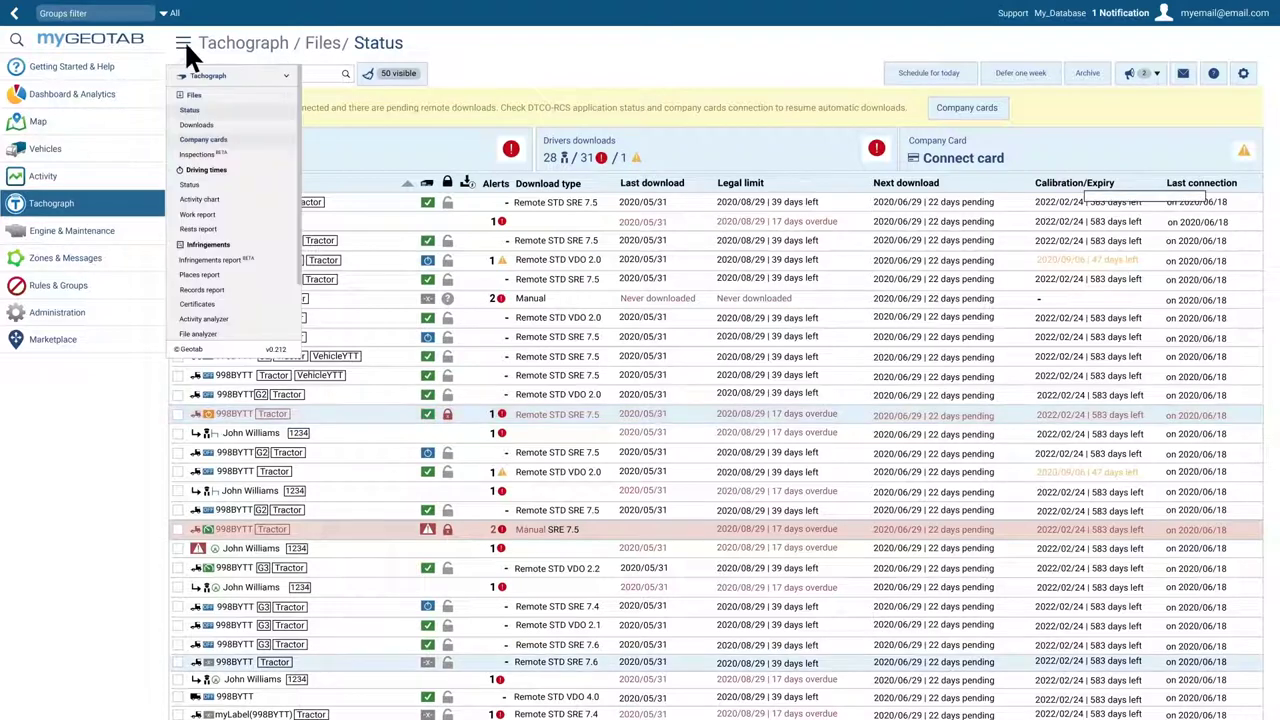
left_click(237, 139)
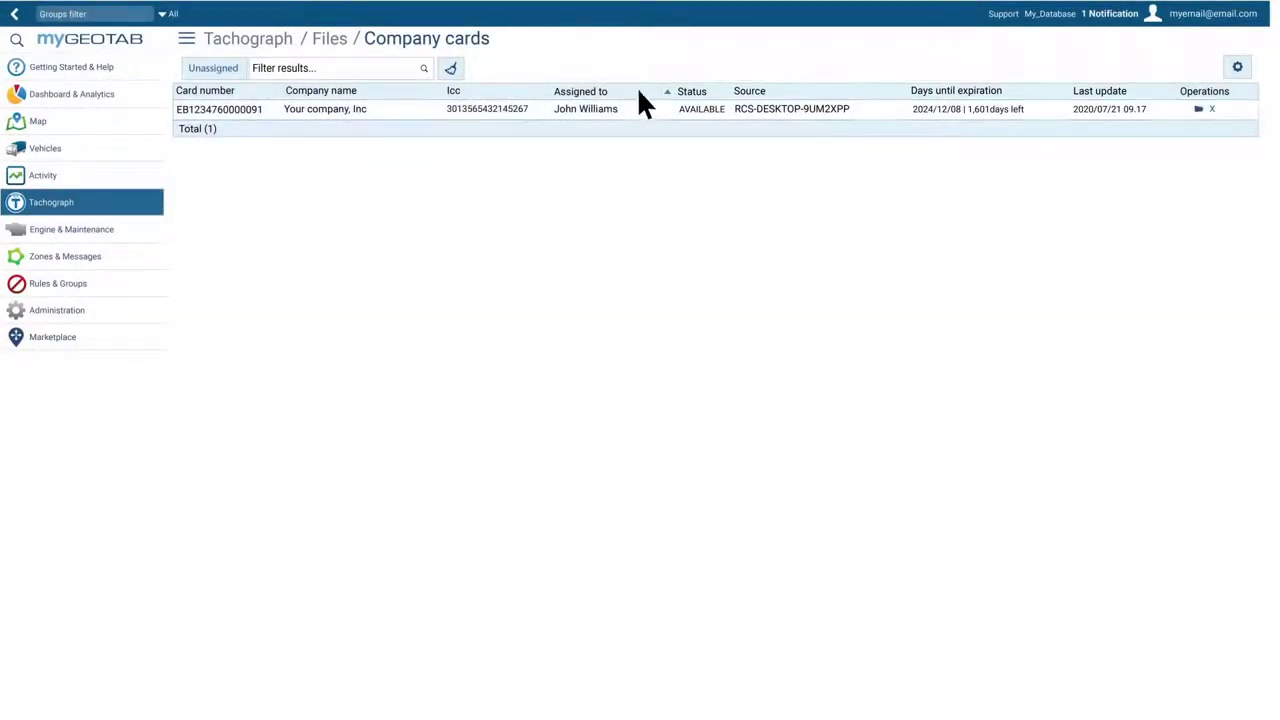
left_click(1237, 67)
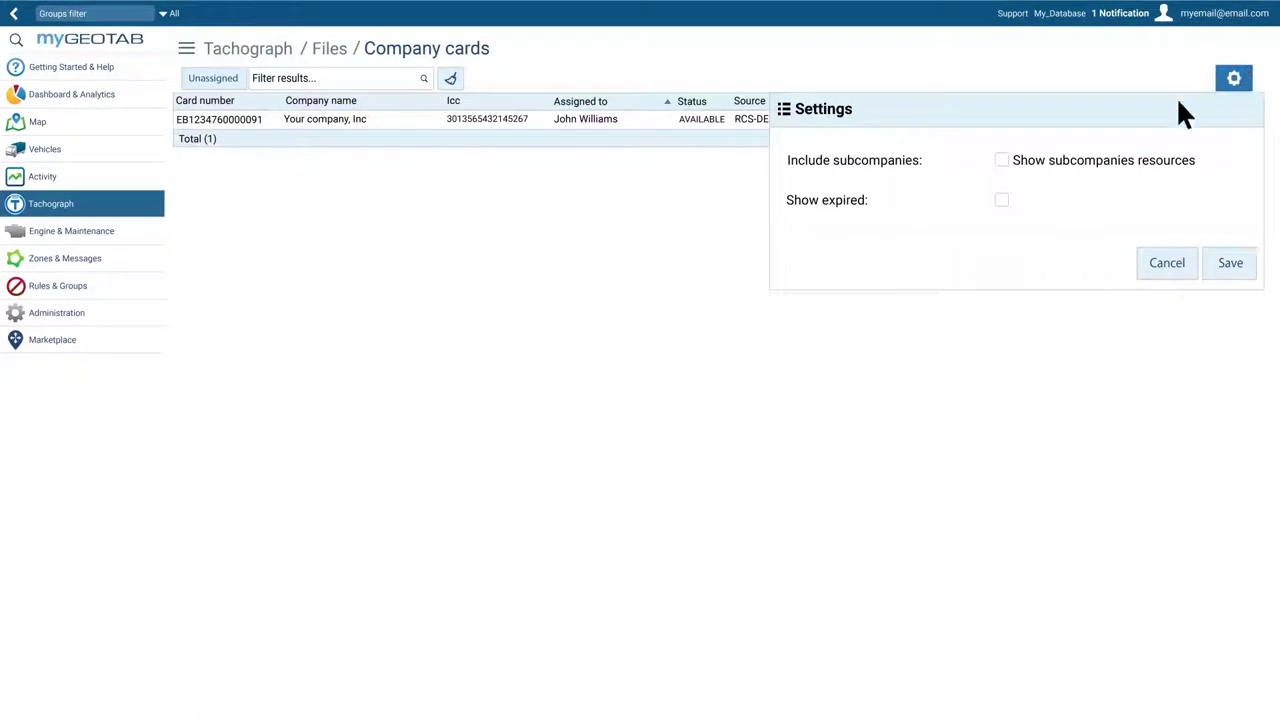
left_click(1001, 201)
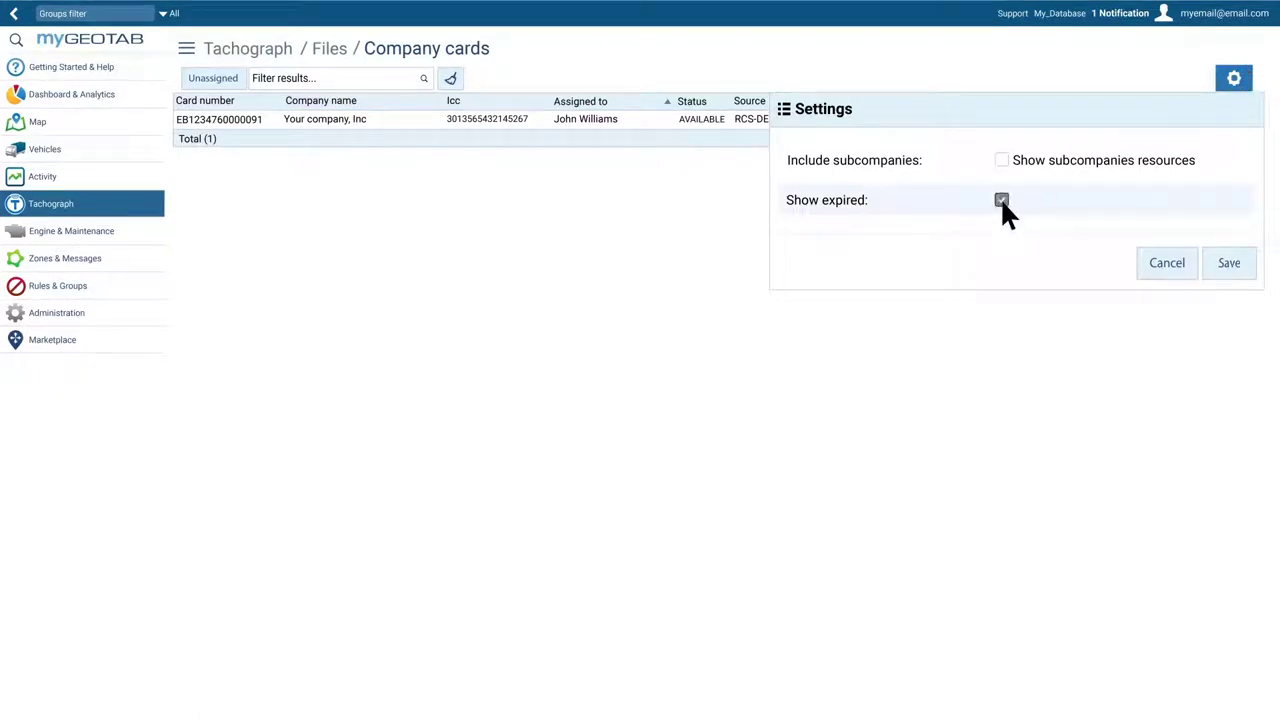
left_click(1236, 268)
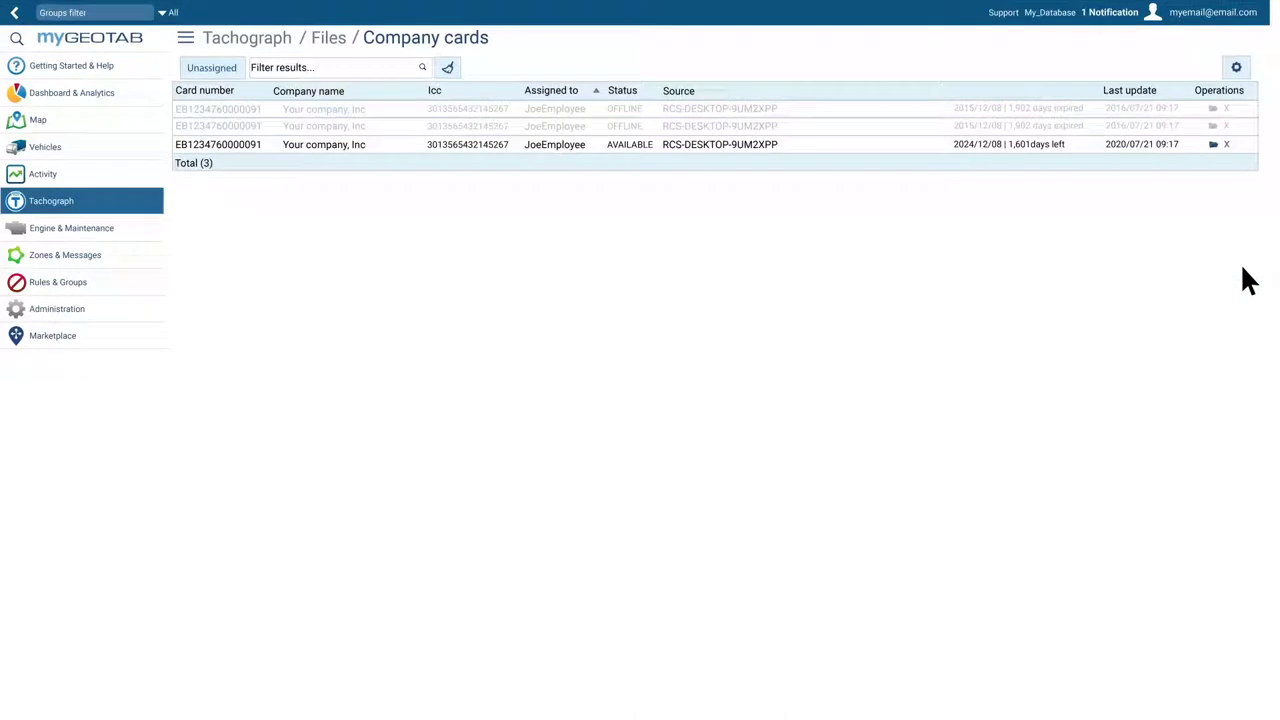
Step: Open the Tachograph Downloads page and review the analysis details of the first vehicle file
left_click(186, 40)
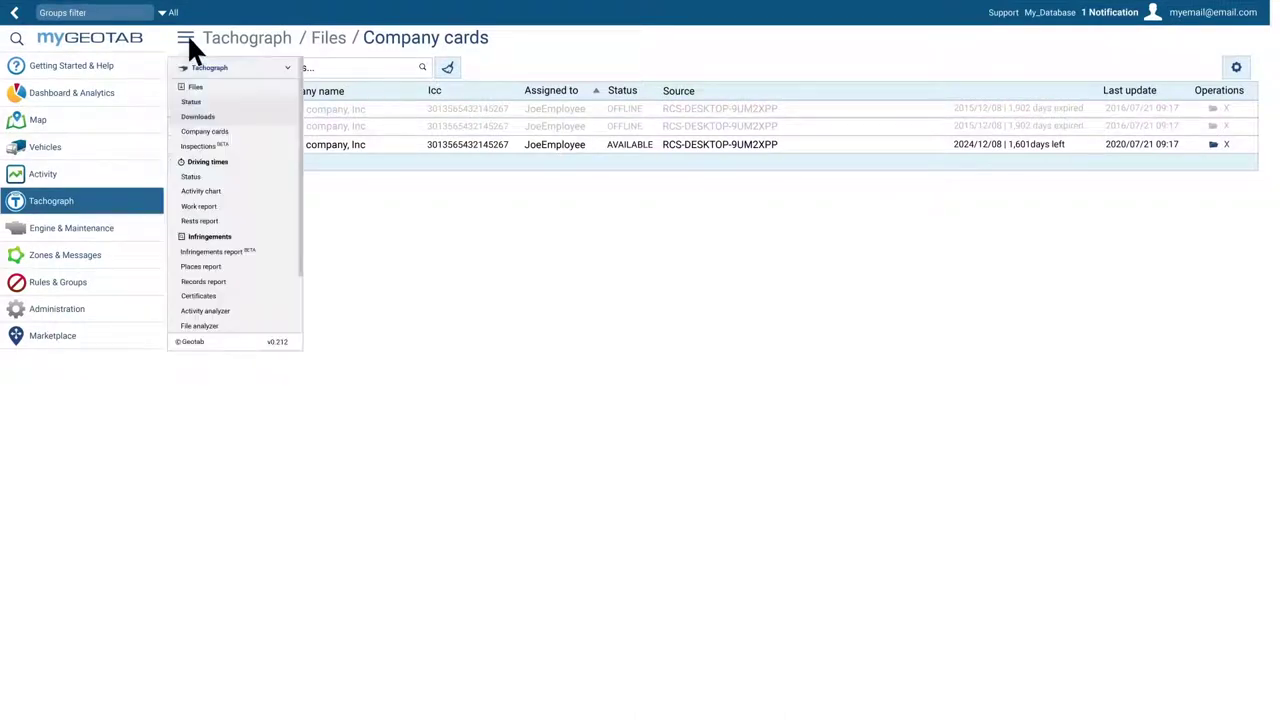
left_click(227, 114)
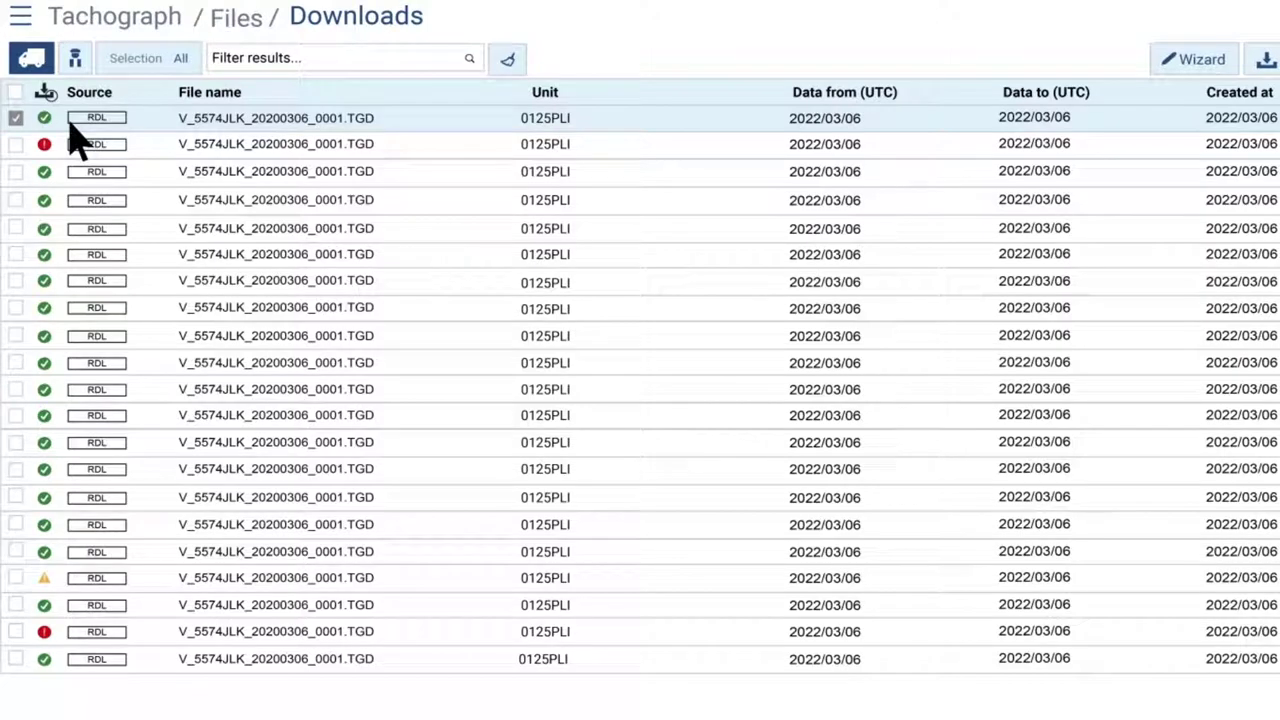
left_click(42, 114)
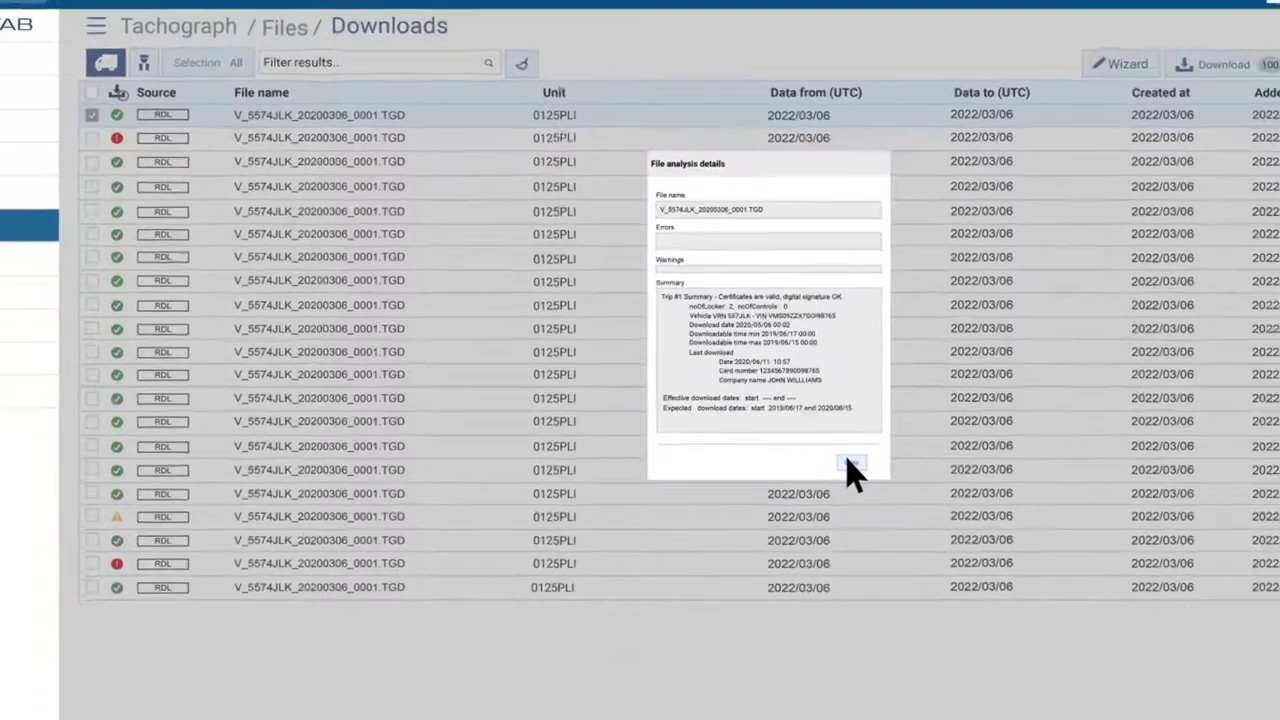
left_click(850, 465)
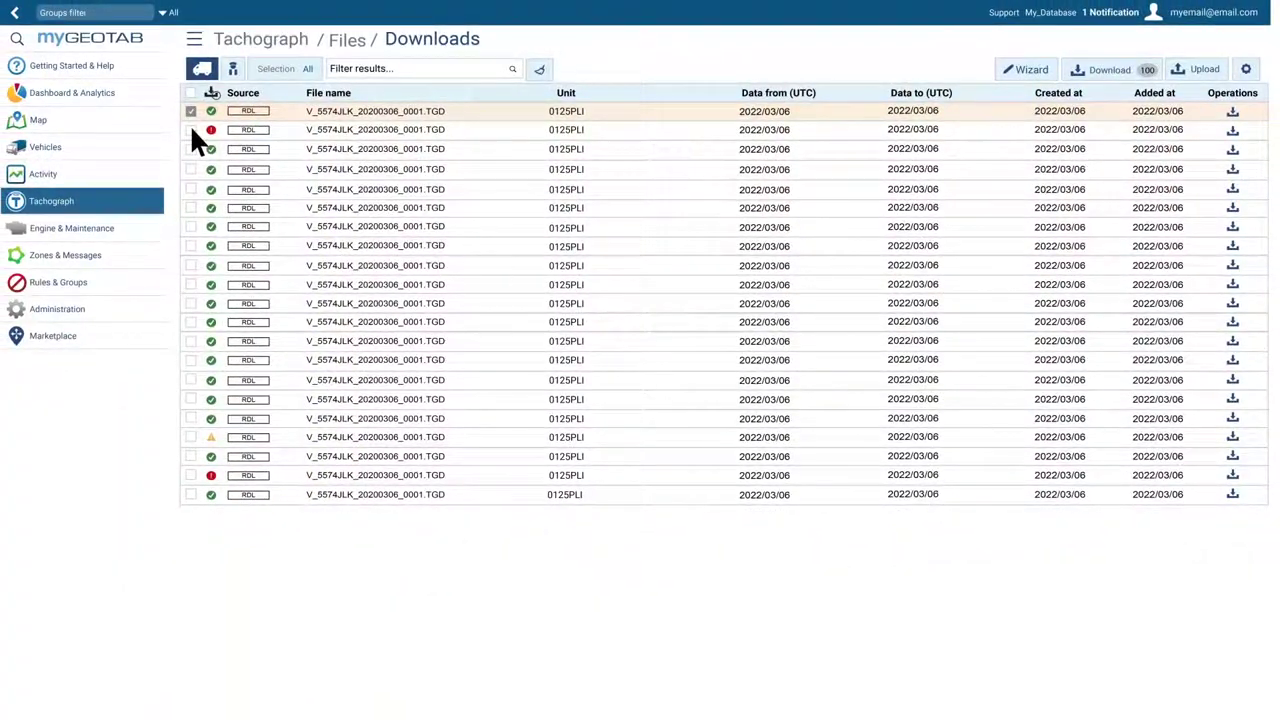
Step: Tick the second listed file, and in the download Wizard select three vehicles, including 01234TY and 09834TY
left_click(92, 138)
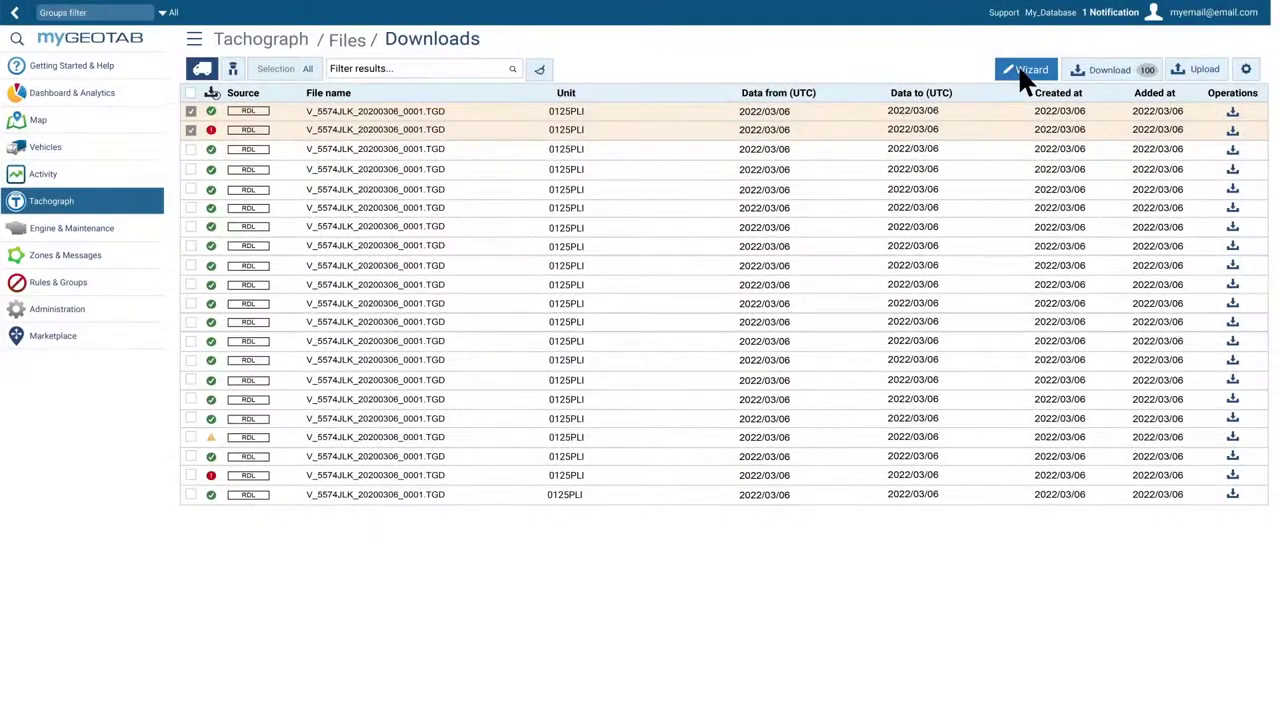
left_click(1020, 69)
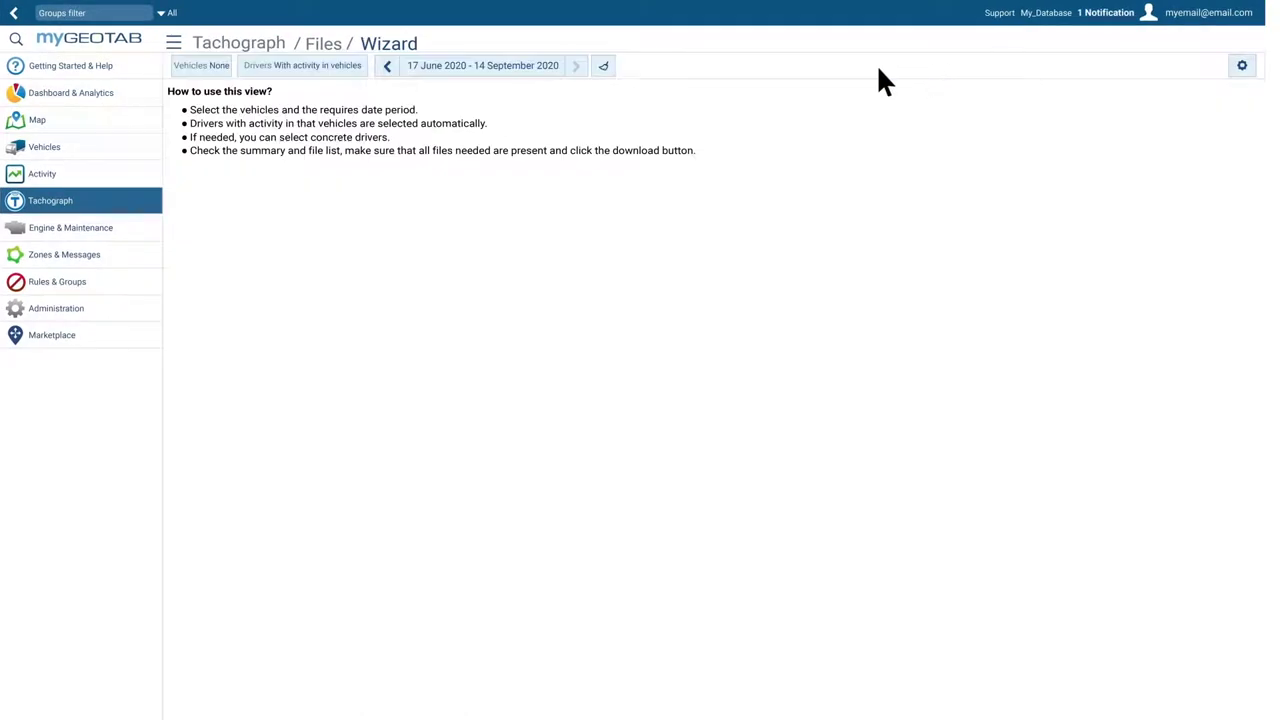
left_click(209, 68)
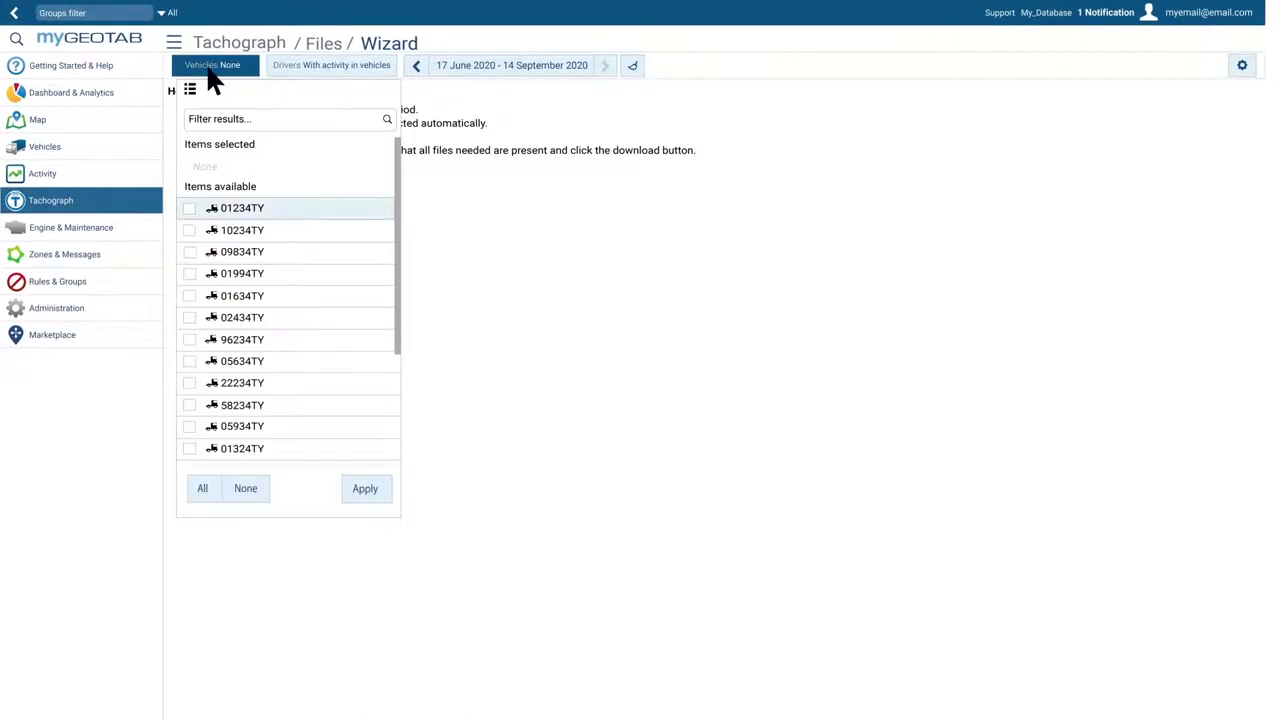
left_click(189, 208)
left_click(188, 230)
left_click(189, 254)
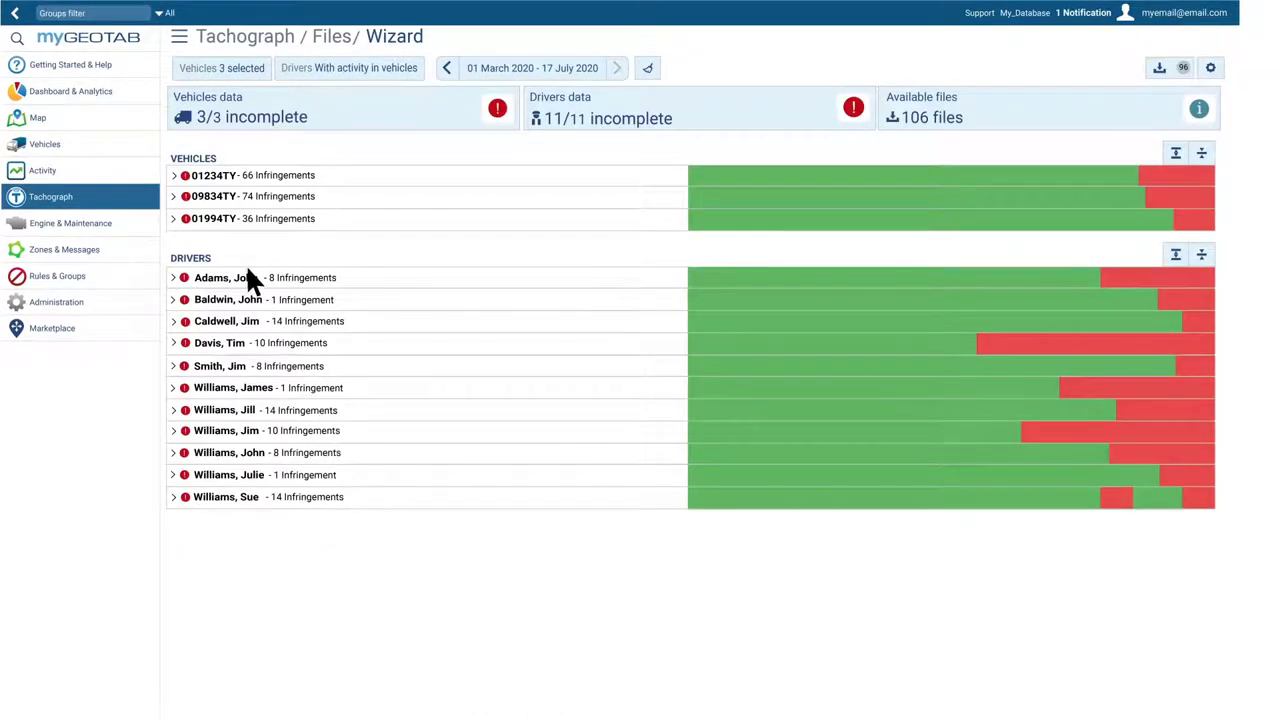
Step: Expand vehicle 01234TY and its first file to examine the recorded activity
left_click(200, 175)
left_click(199, 174)
left_click(199, 175)
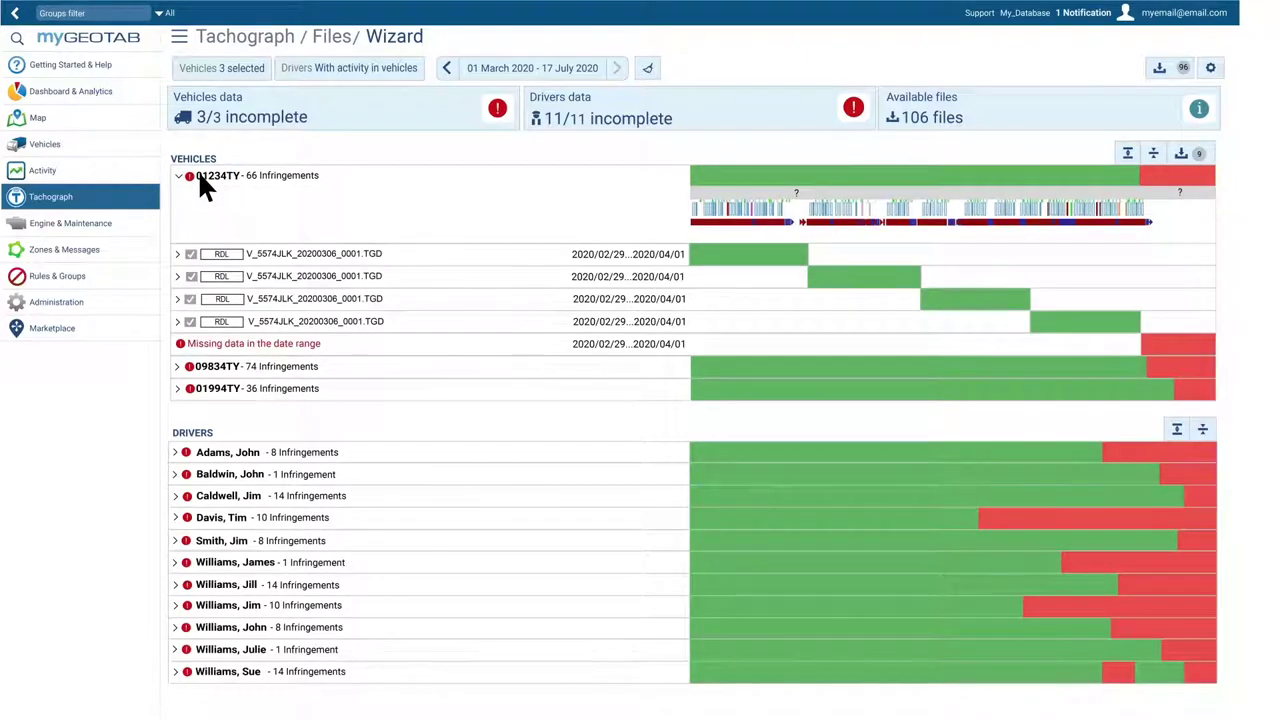
left_click(178, 254)
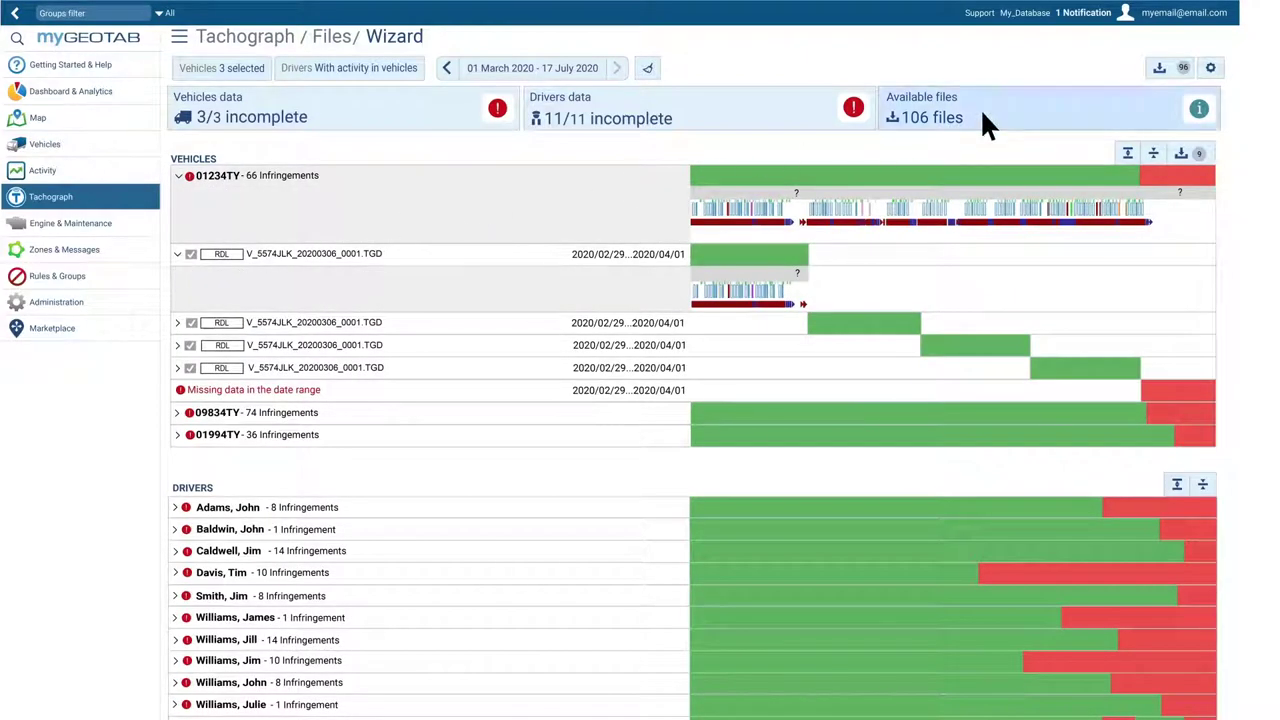
Step: Show only the drivers data and expand the ninth driver's files and activity
left_click(782, 118)
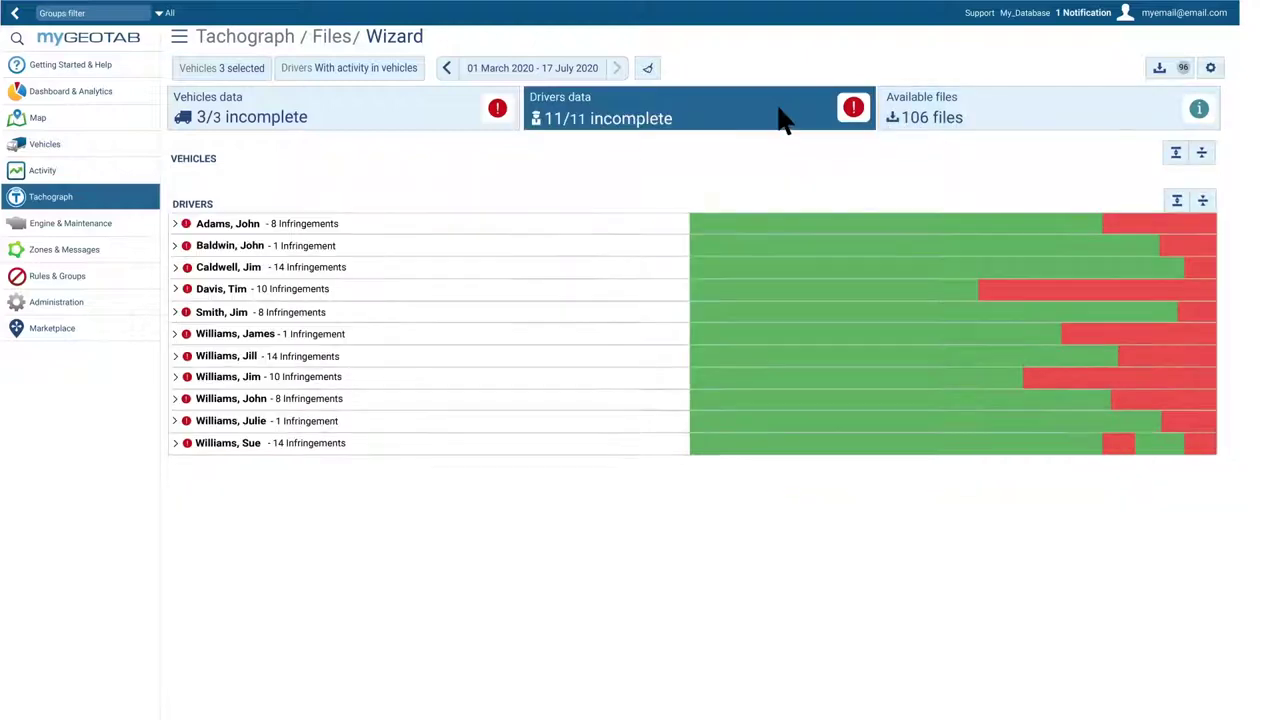
left_click(185, 401)
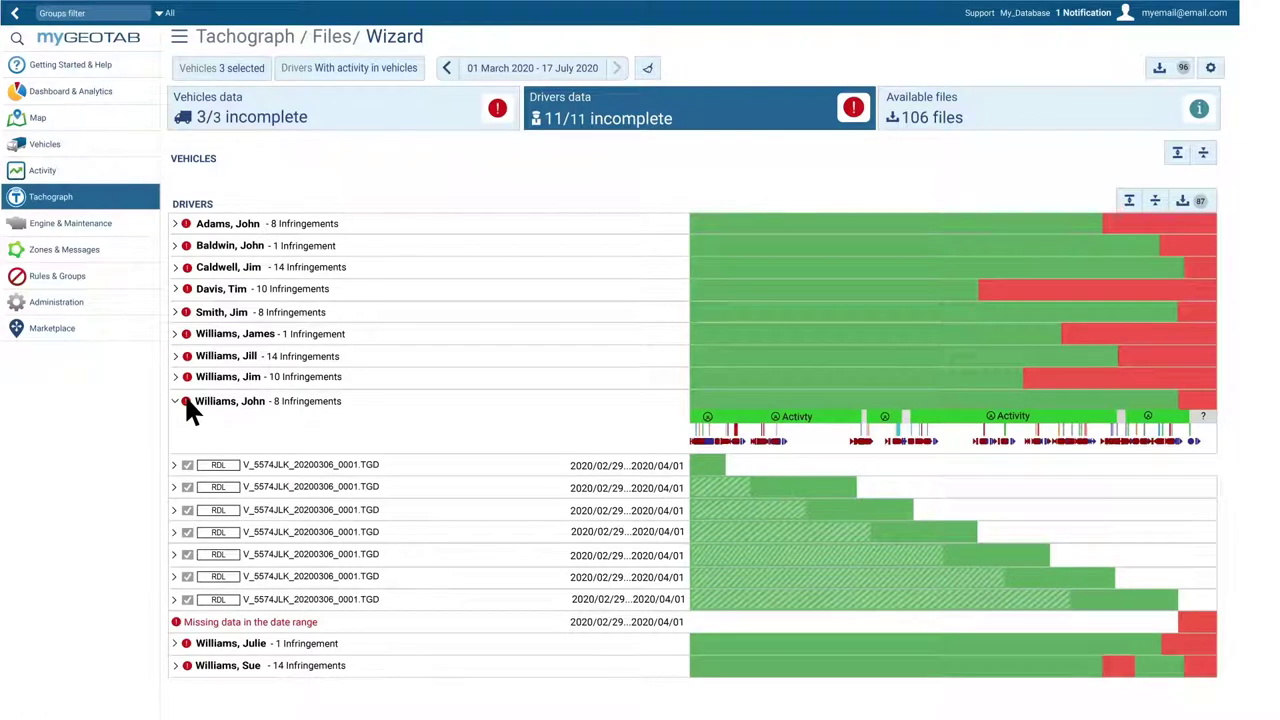
Step: Start a new inspection on the Tachograph Inspections page with the reference Inspection 2020_1
left_click(179, 38)
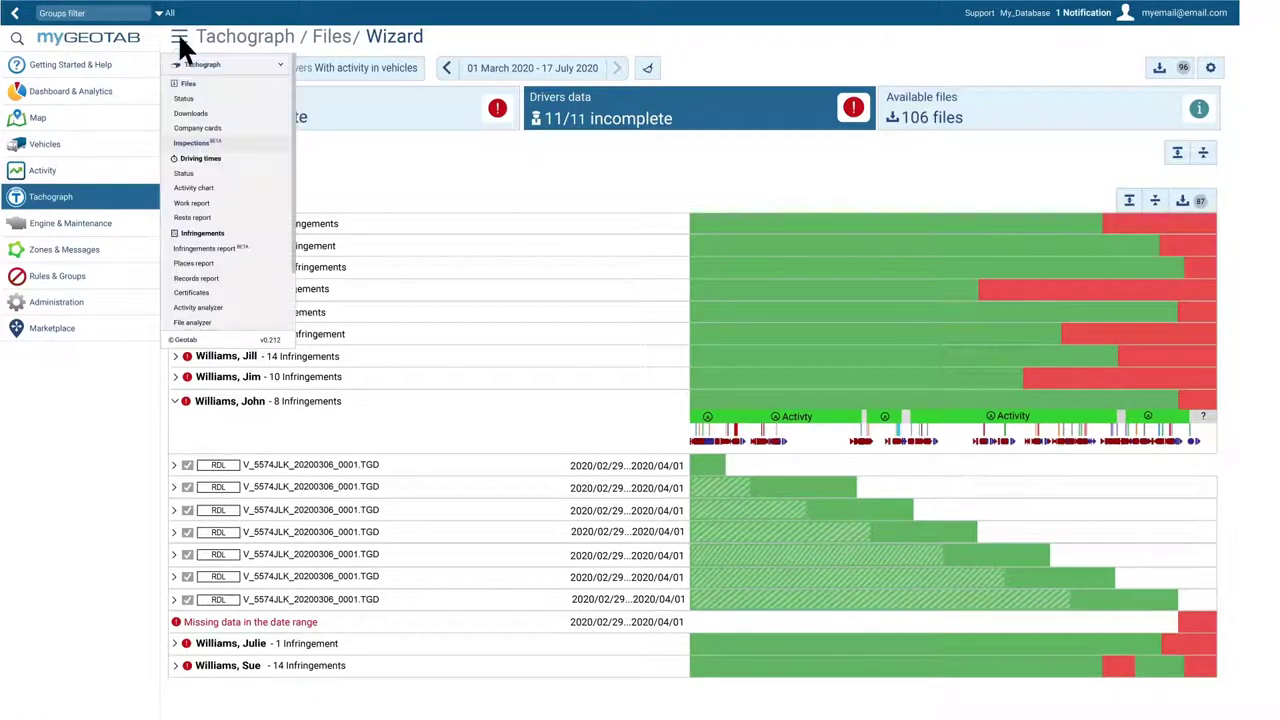
left_click(219, 143)
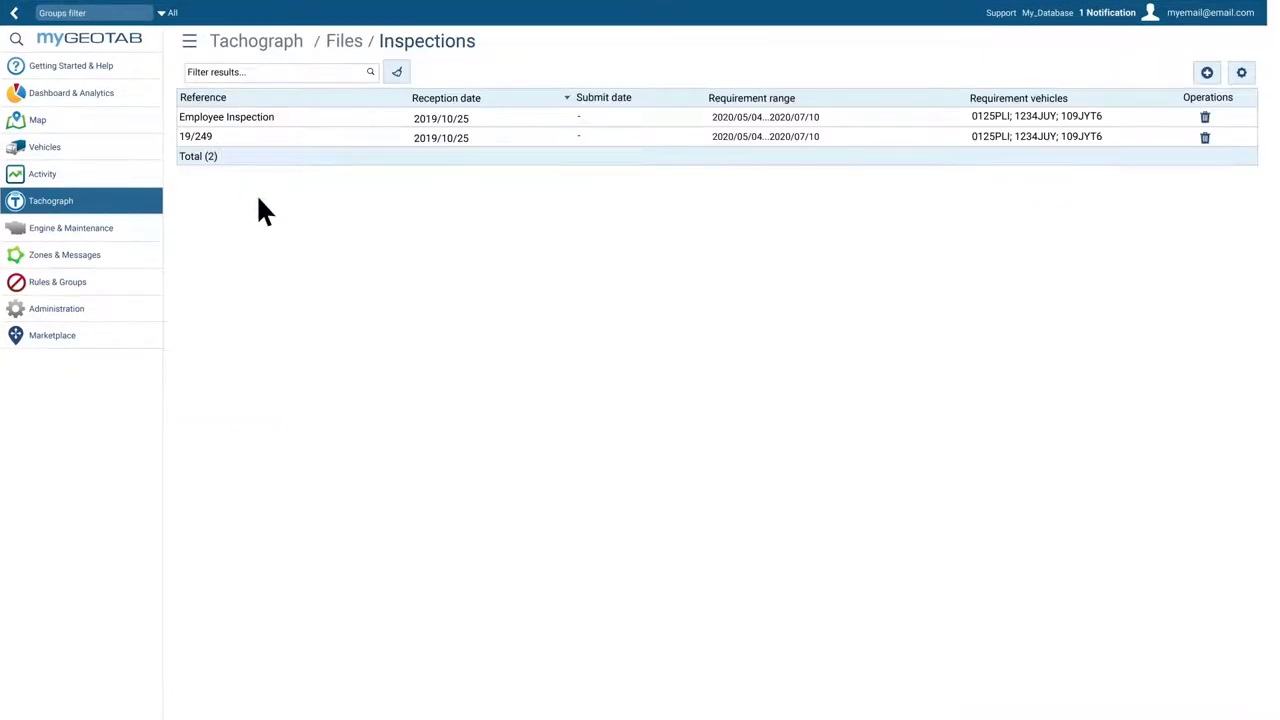
left_click(1205, 76)
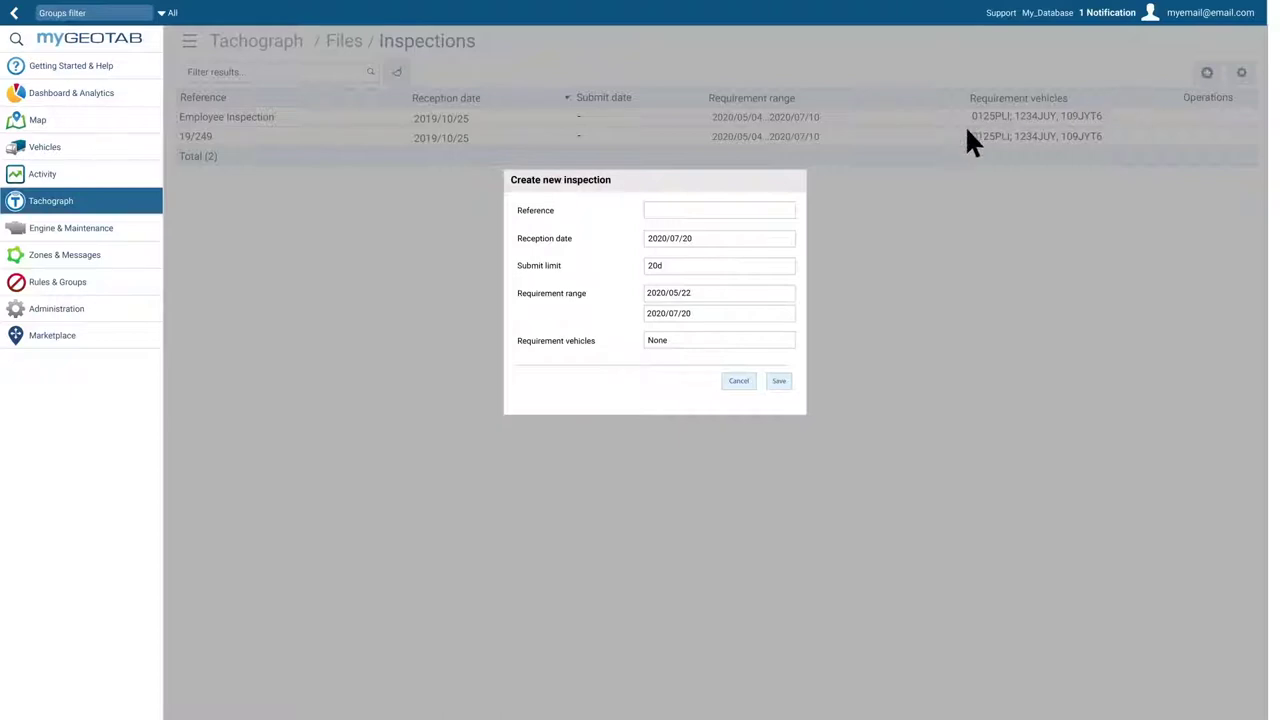
left_click(646, 212)
type("Inspection 2020_1")
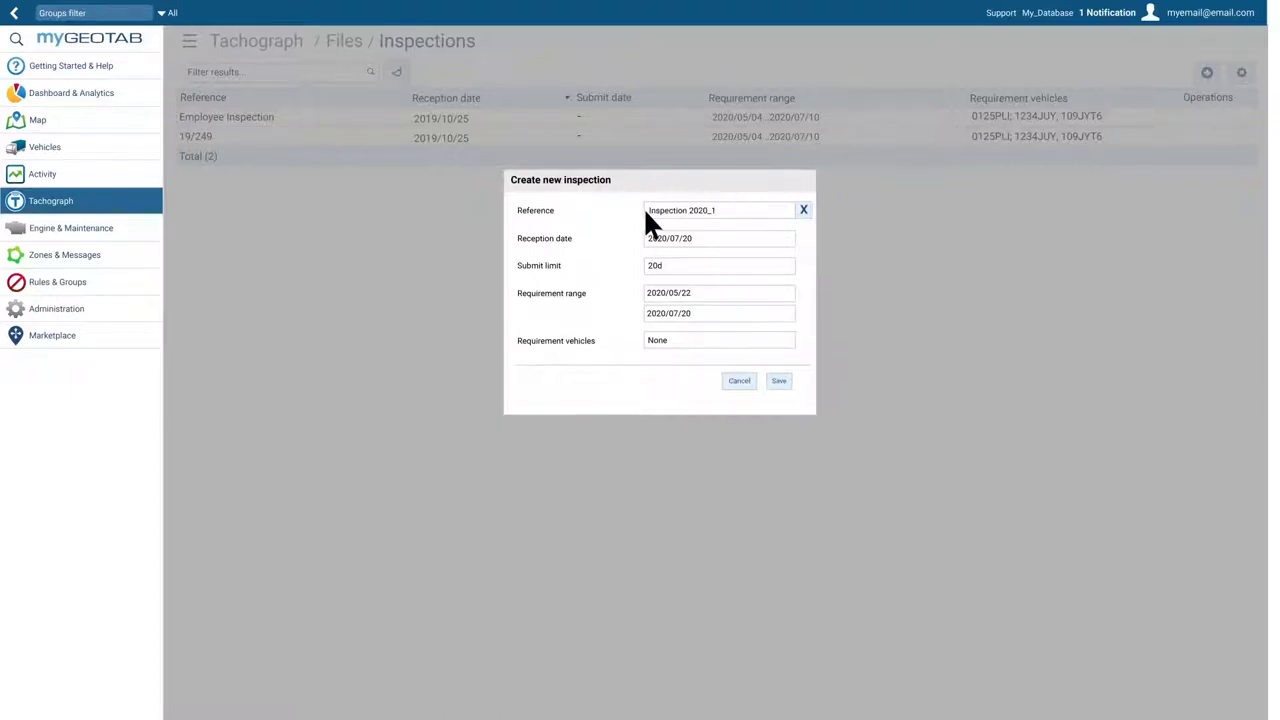
Step: Set the inspection's requirement vehicles to 01234TY, 1234VFF and 2376JYY
left_click(659, 340)
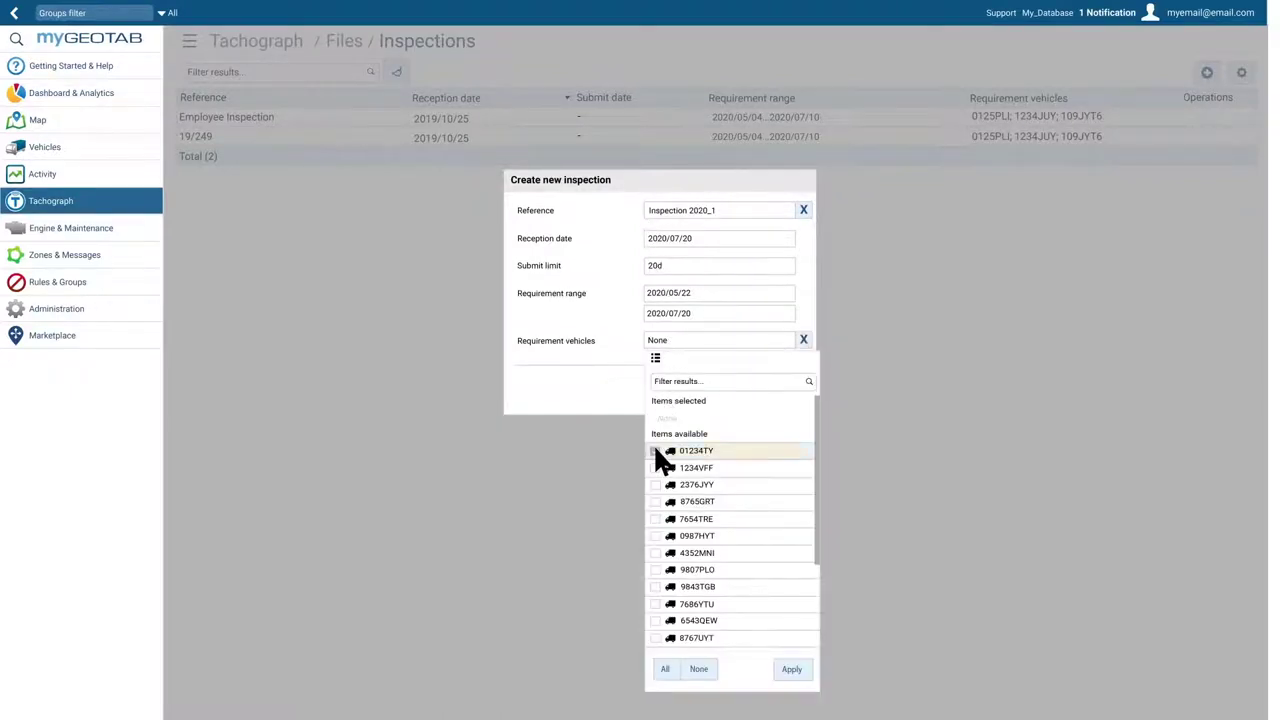
left_click(655, 451)
left_click(655, 467)
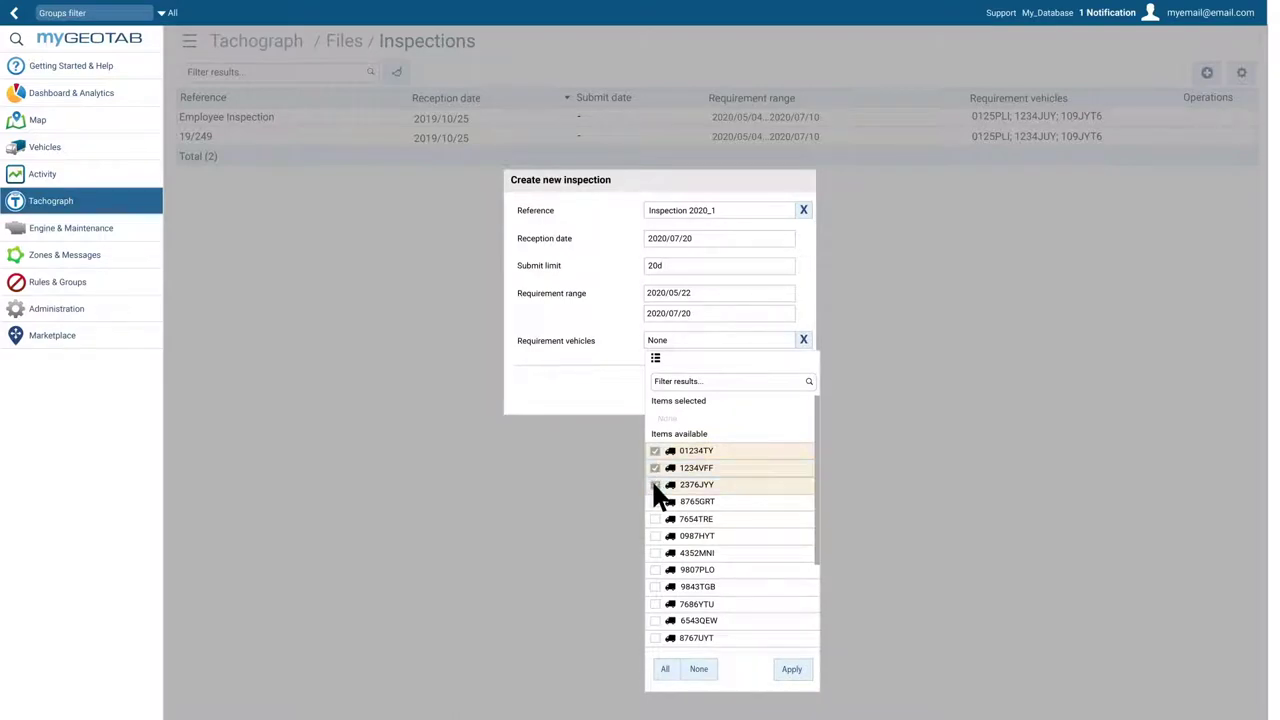
left_click(791, 670)
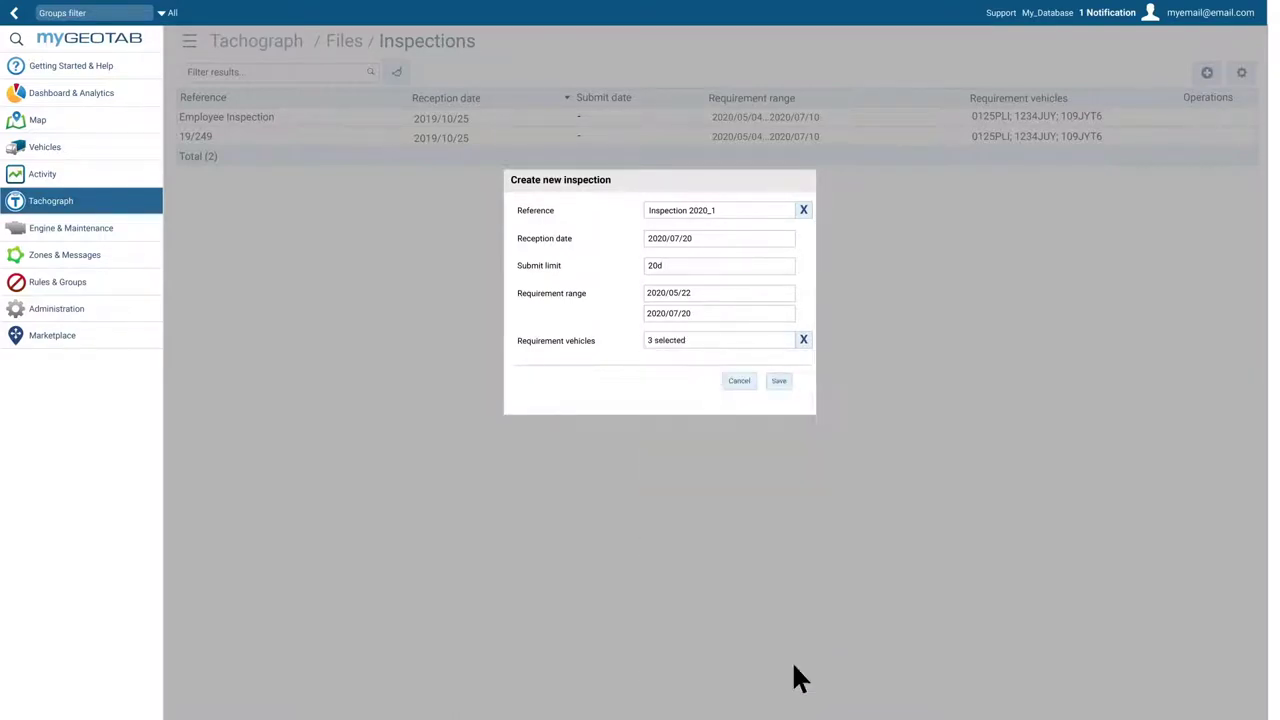
Step: Set the start of the requirement range to 2020/05/22 and save the new inspection
left_click(661, 290)
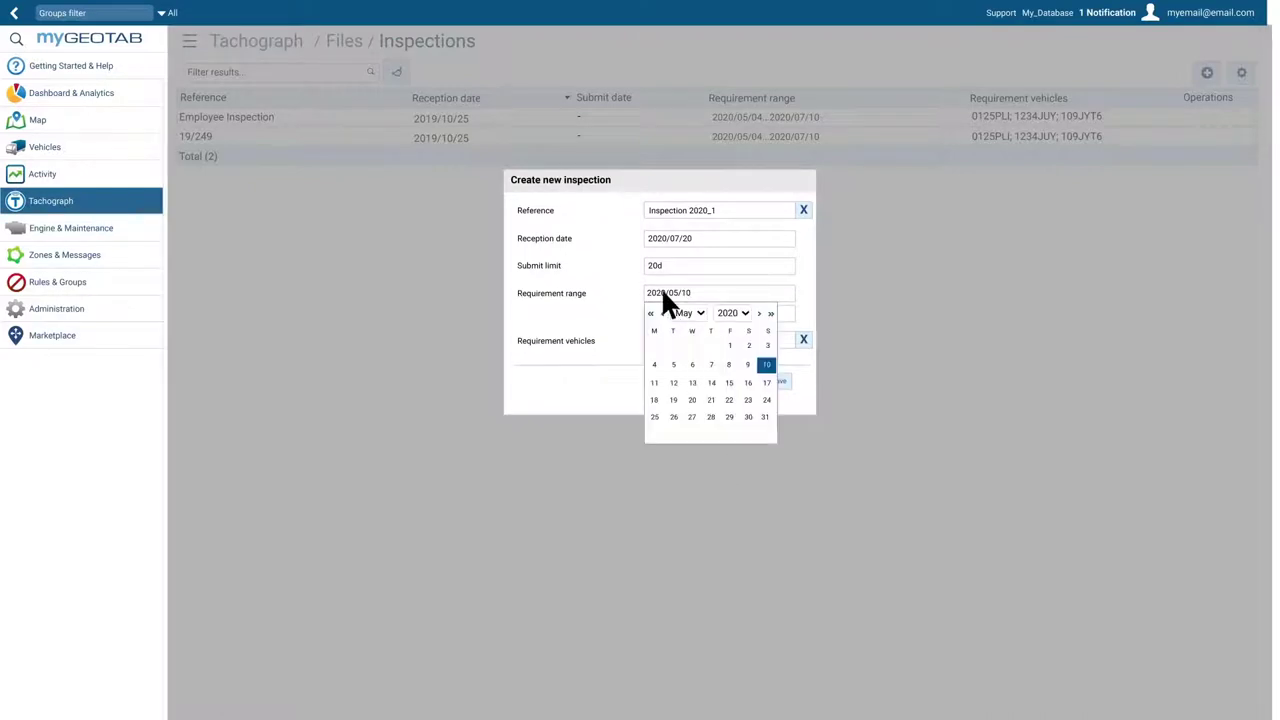
left_click(726, 393)
left_click(662, 313)
left_click(748, 403)
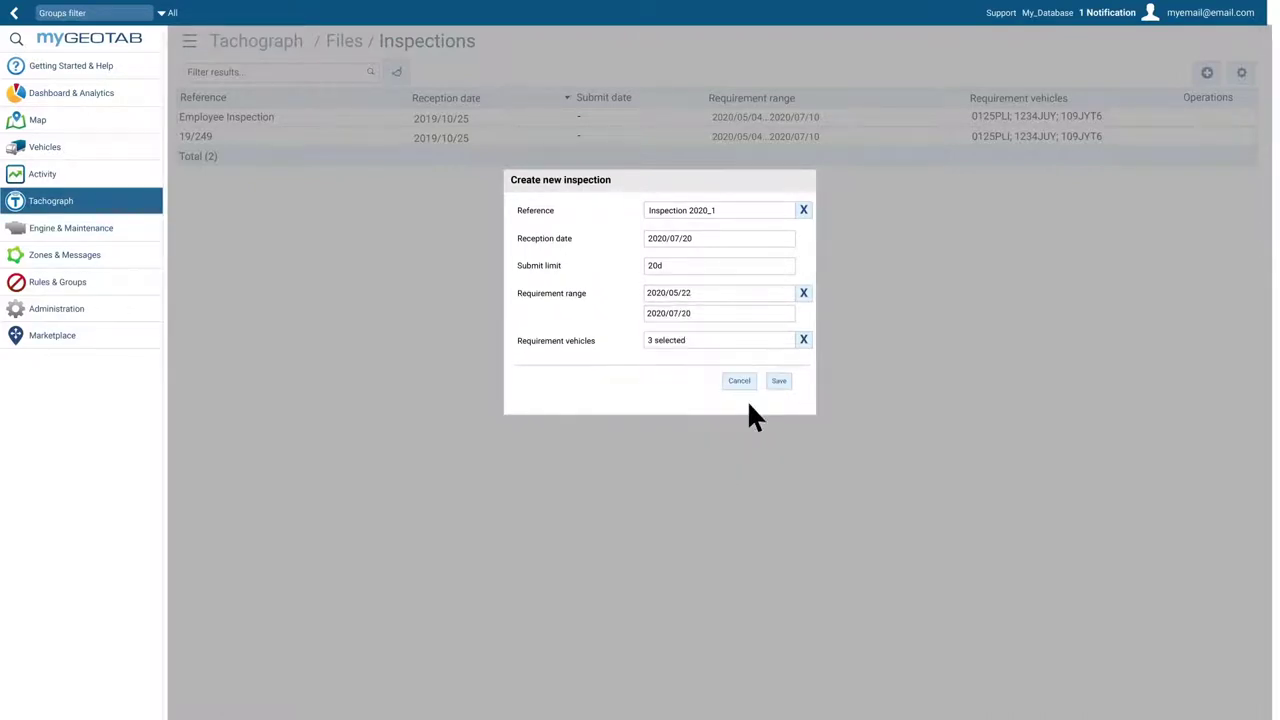
left_click(778, 381)
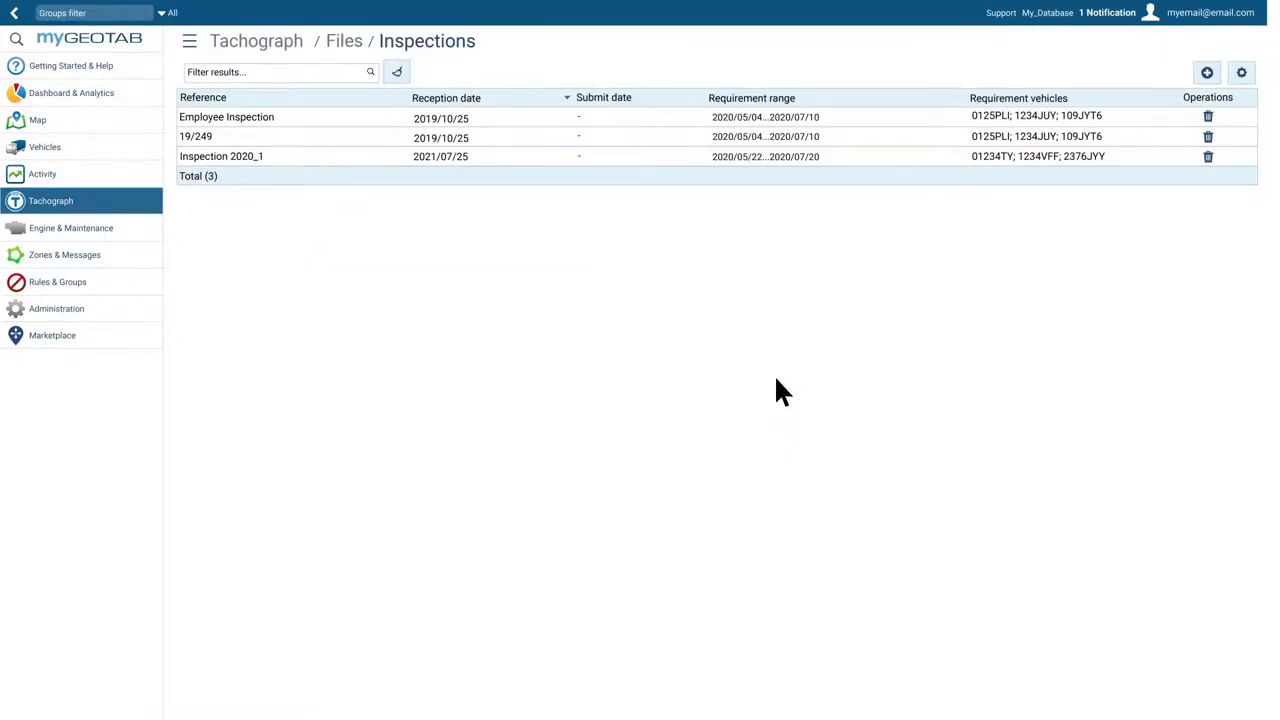
Step: Open the details of Inspection 2020_1 and examine the first driver's files and activity
left_click(280, 156)
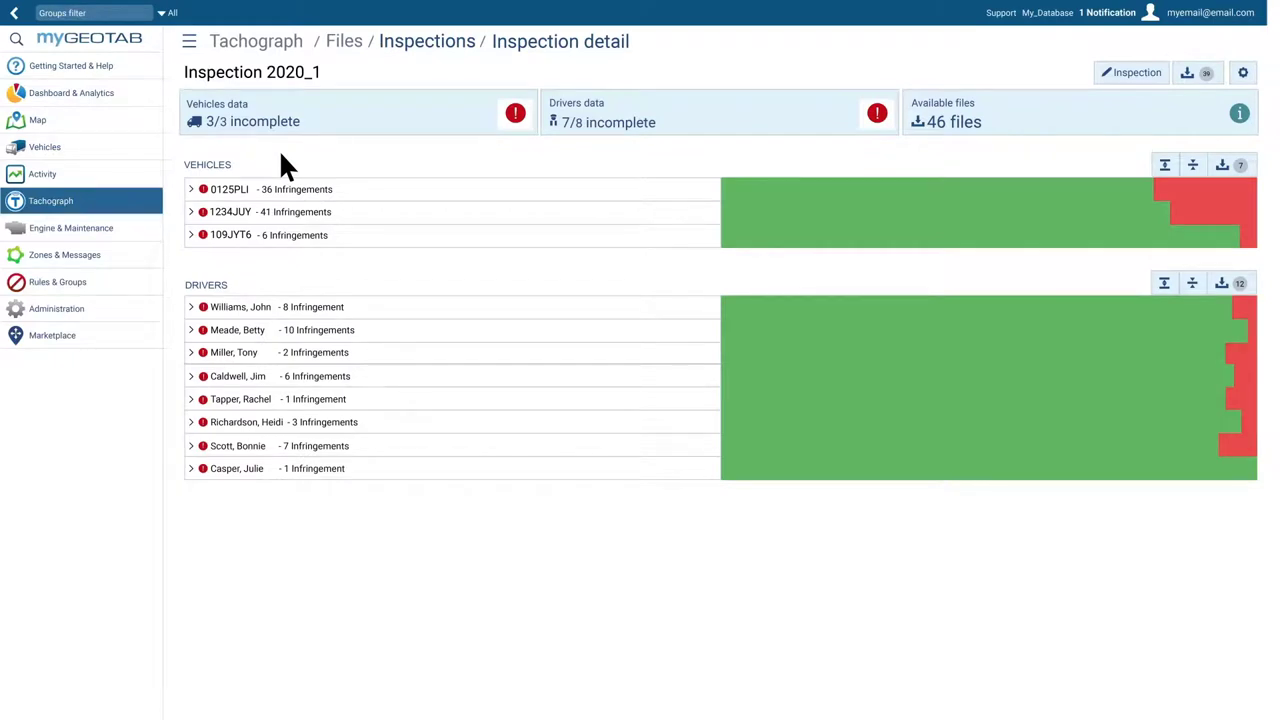
left_click(242, 307)
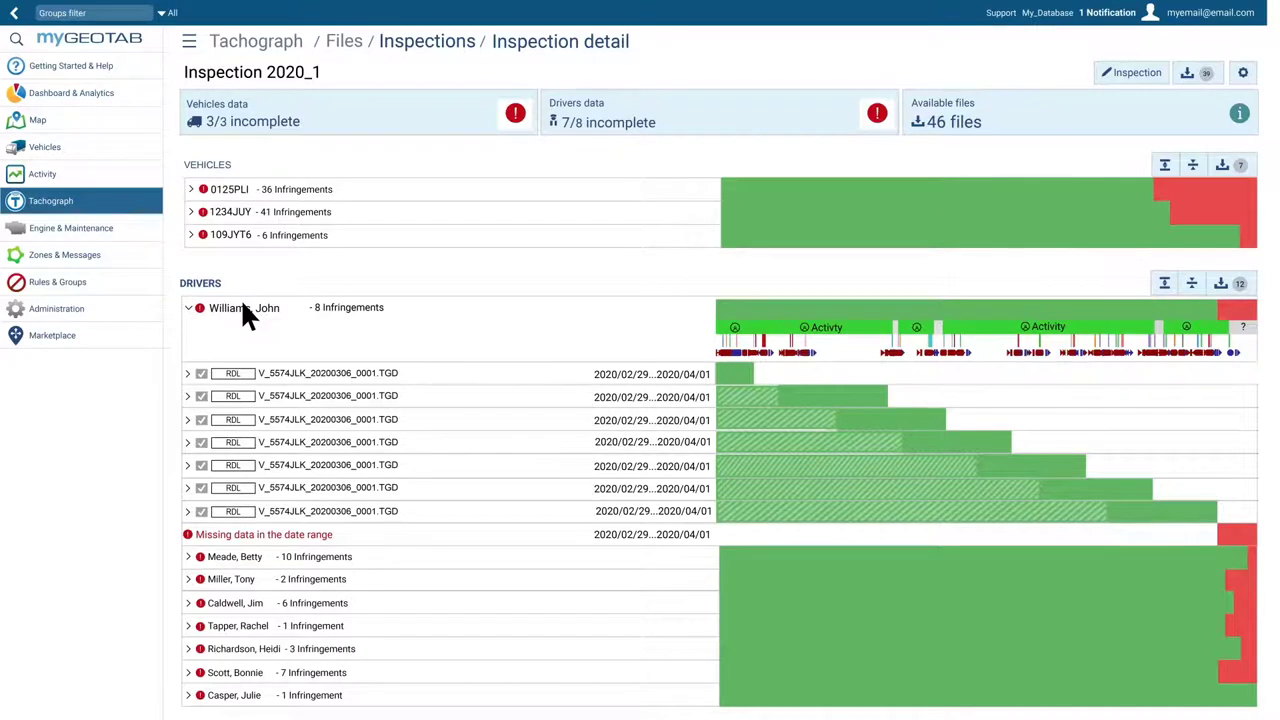
left_click(244, 307)
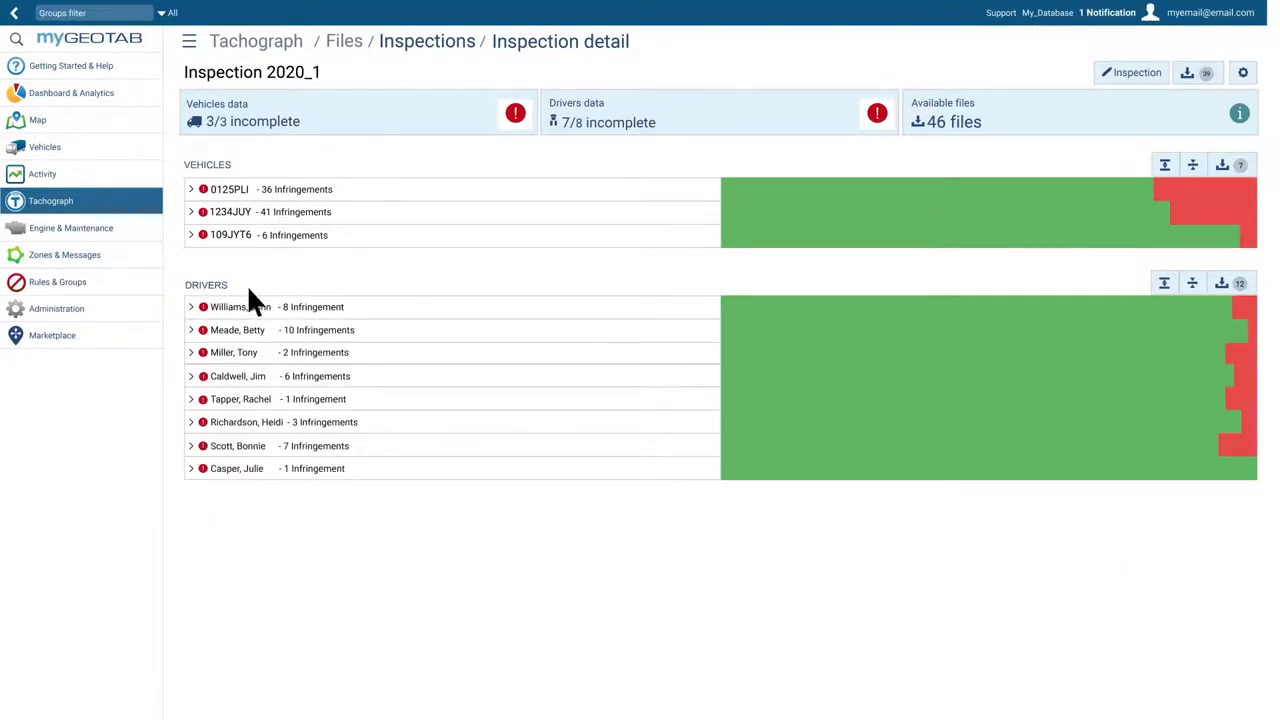